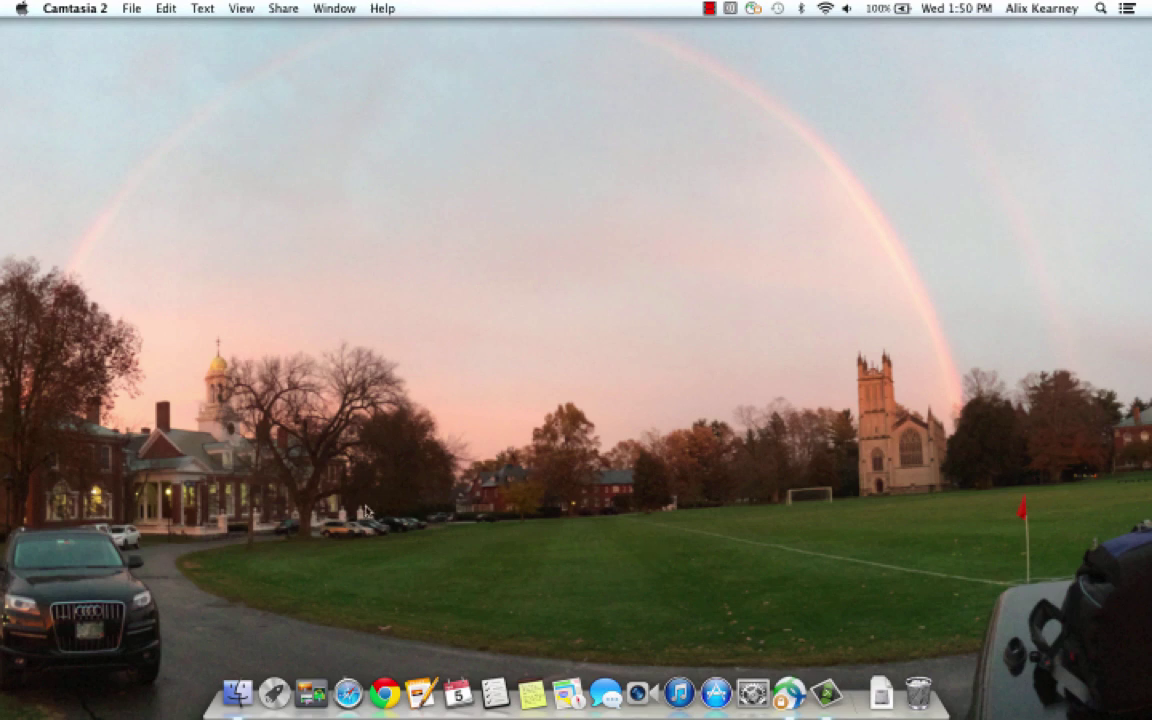
# - Launch Safari and load login.microsoftonline.com
pyautogui.click(347, 706)
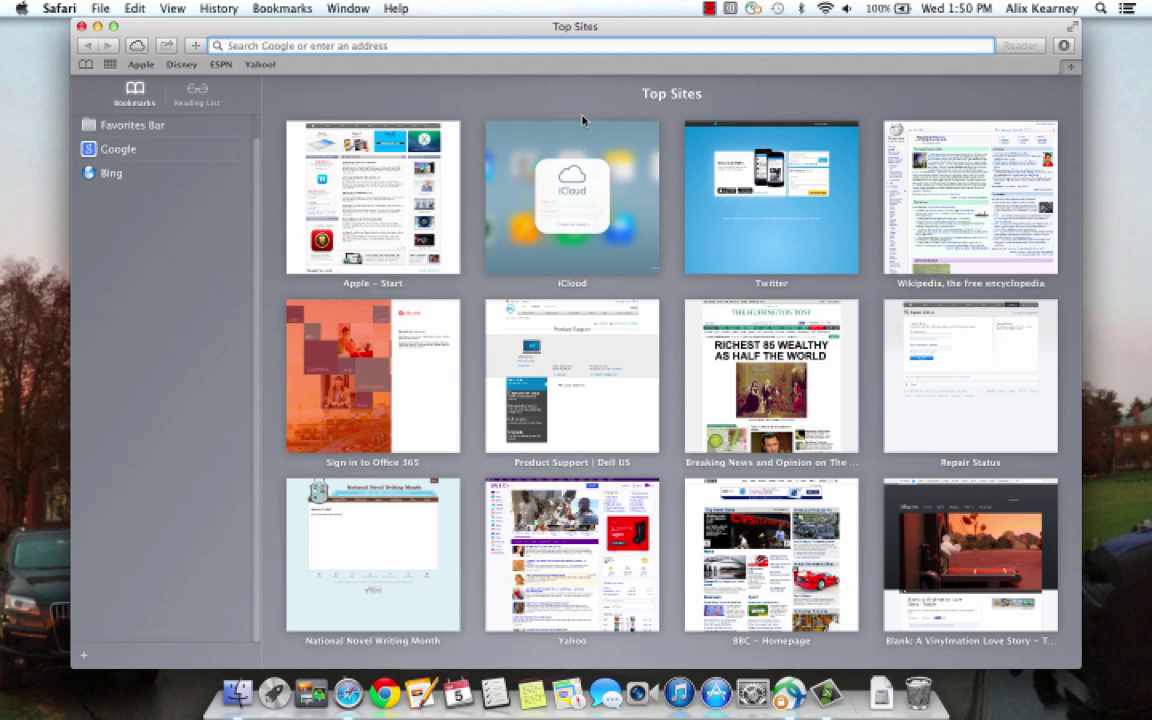
pyautogui.write('login')
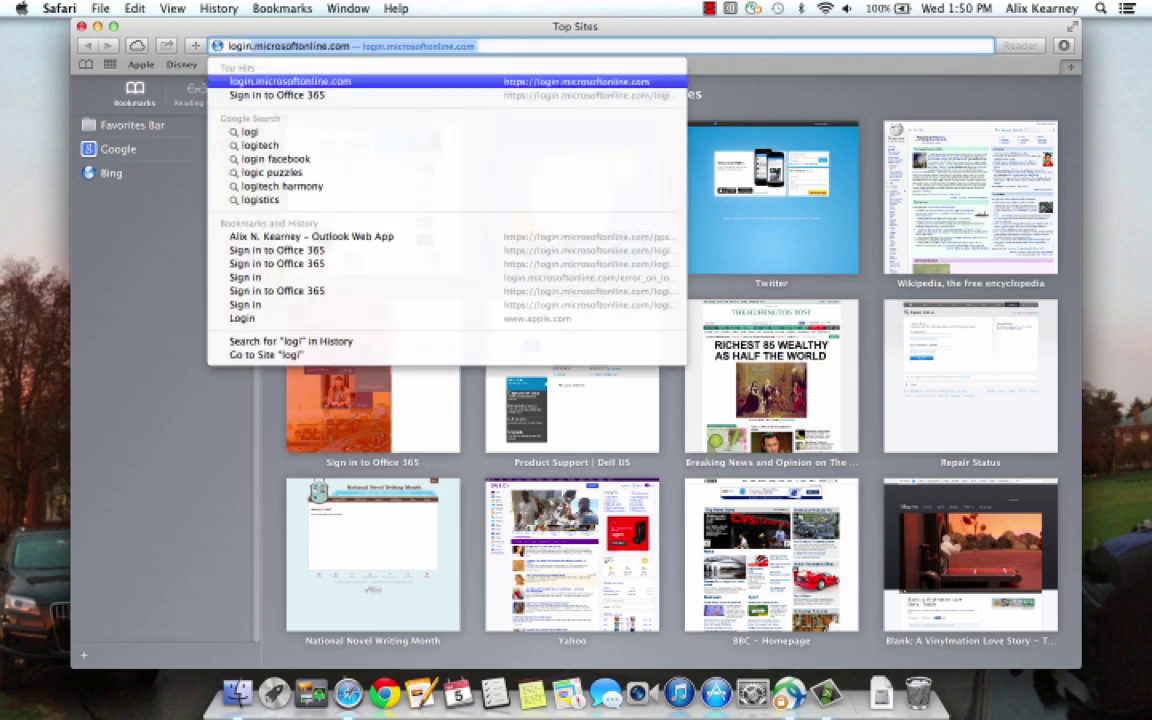
pyautogui.write('.mi')
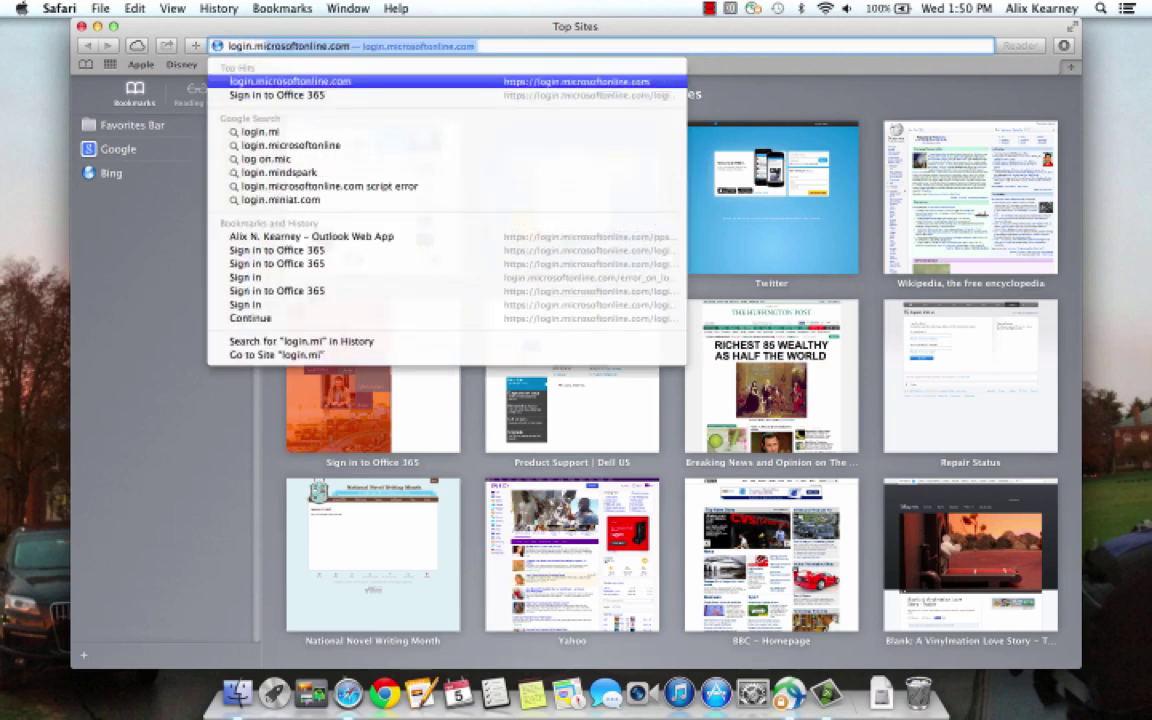
pyautogui.write('crosoft')
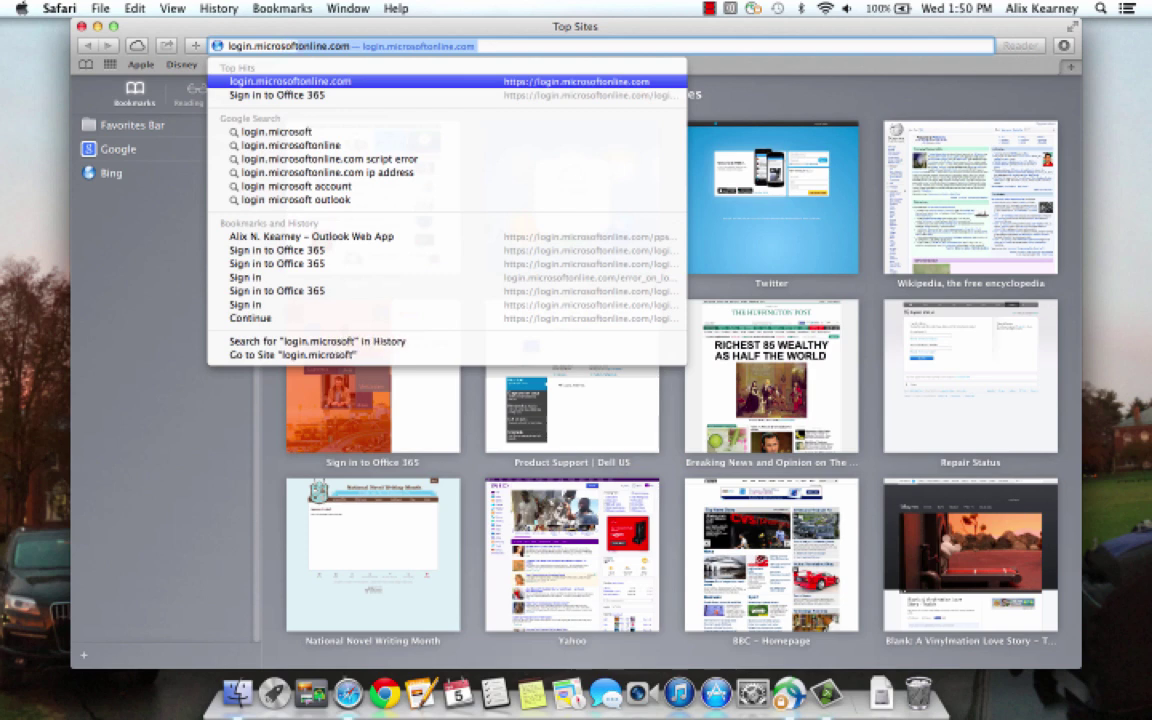
pyautogui.write('online.com')
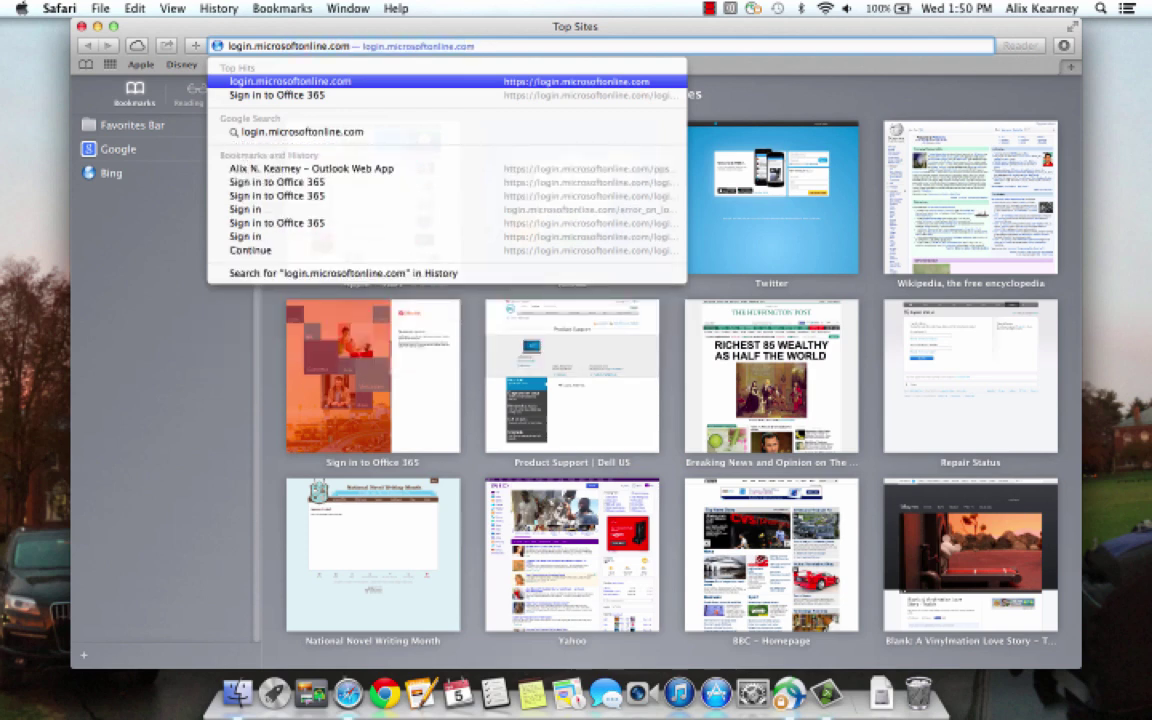
pyautogui.press('Return')
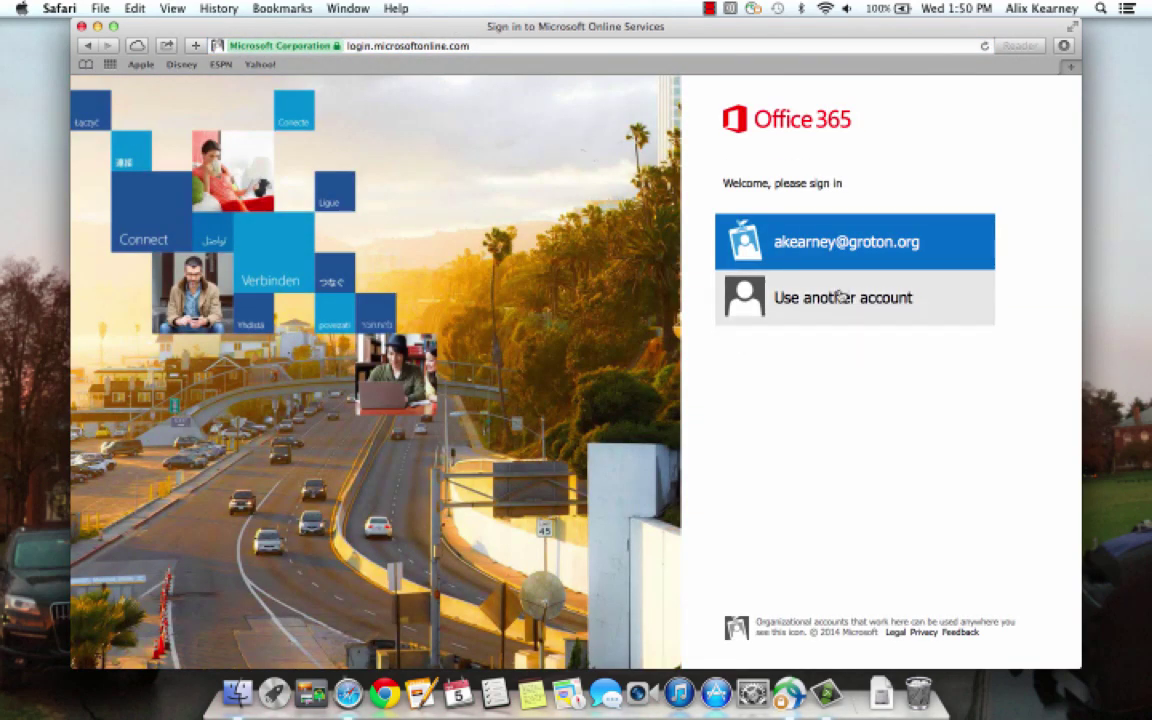
# - Sign in with another organizational account, entering its e-mail address and password
pyautogui.click(841, 297)
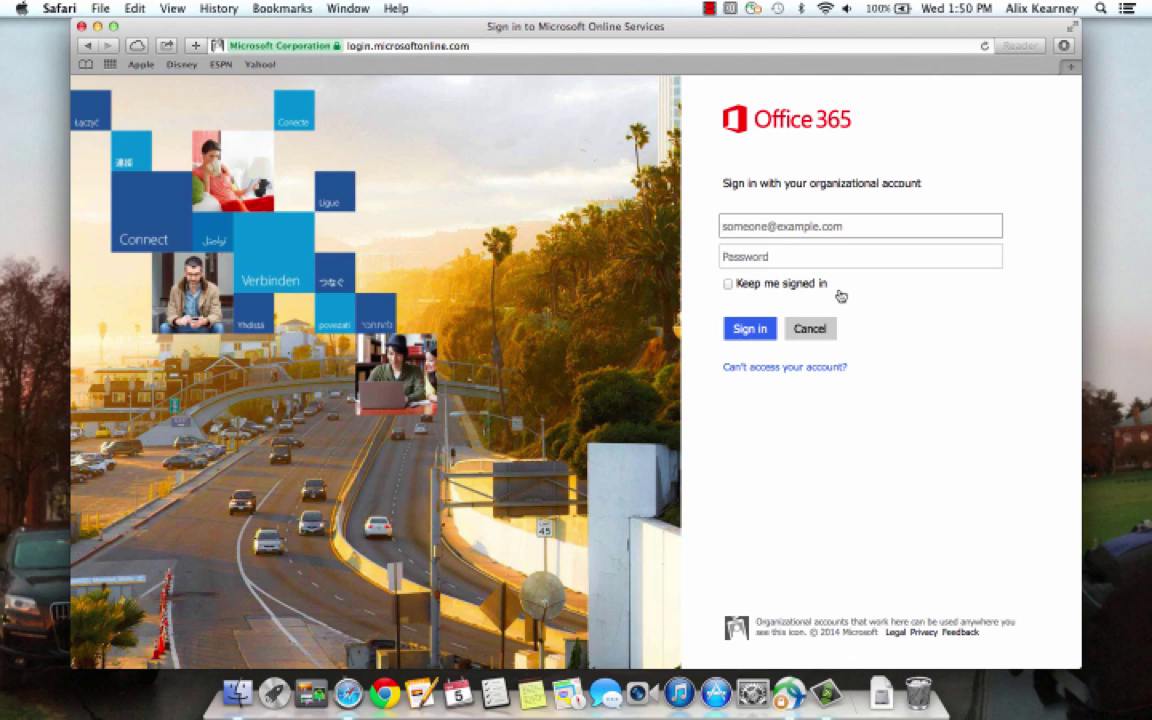
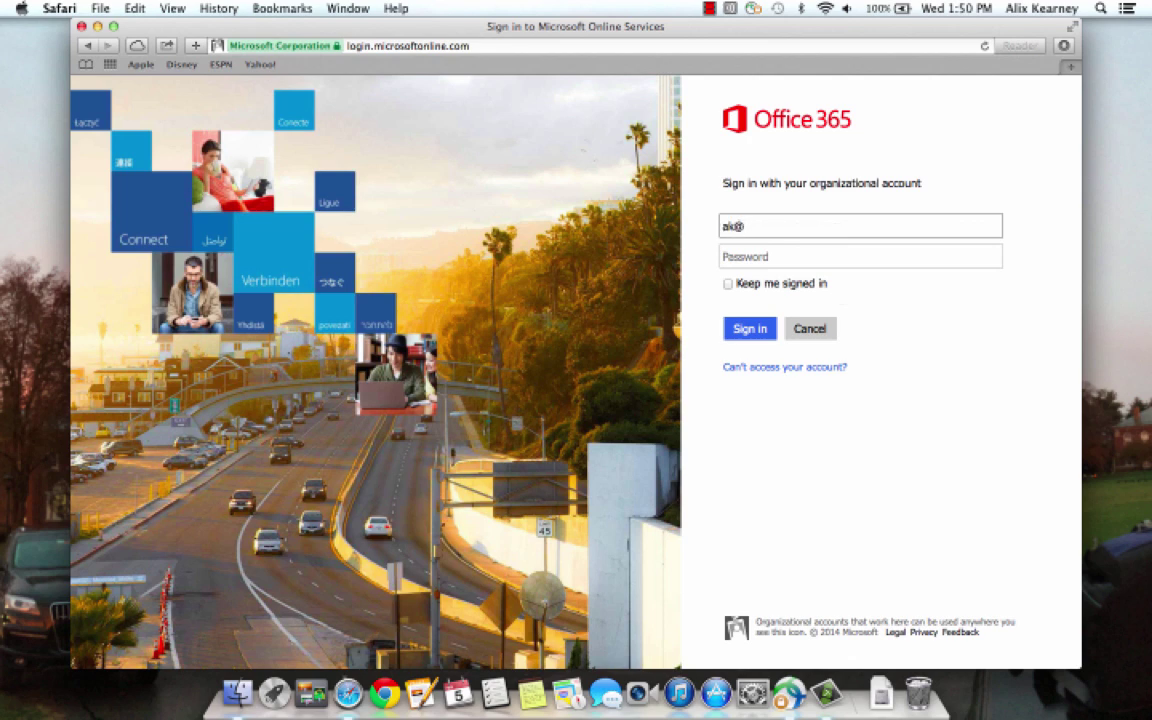
pyautogui.press('Tab')
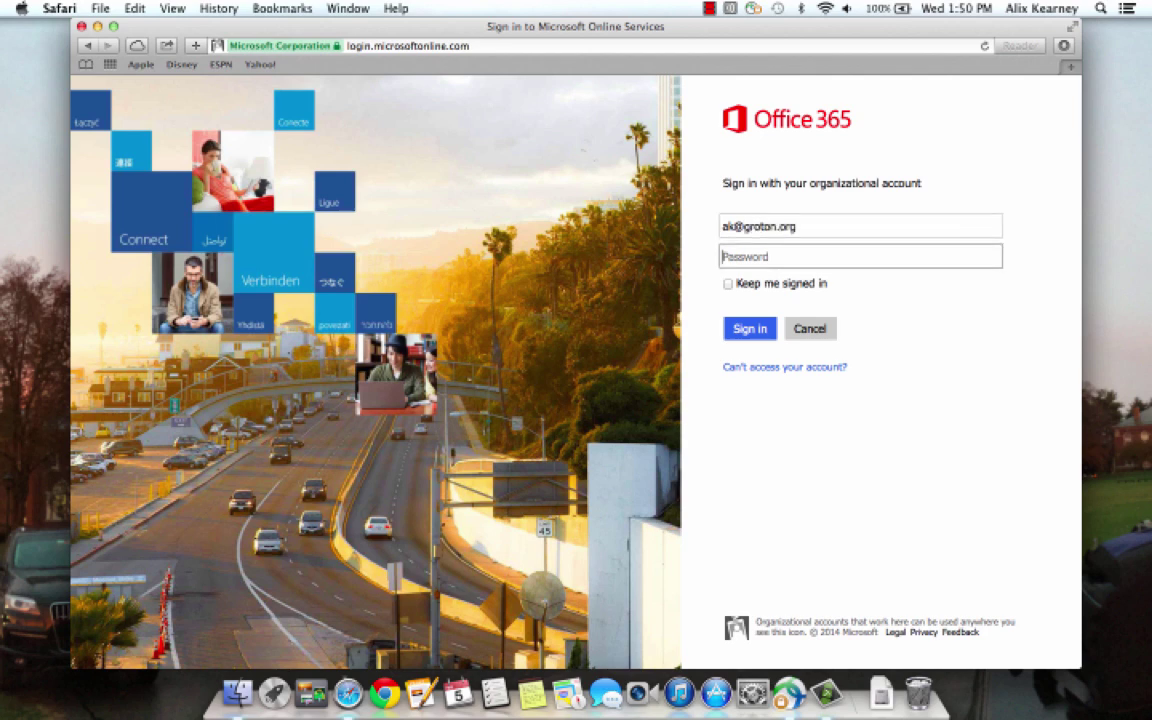
pyautogui.write('***********')
pyautogui.click(760, 336)
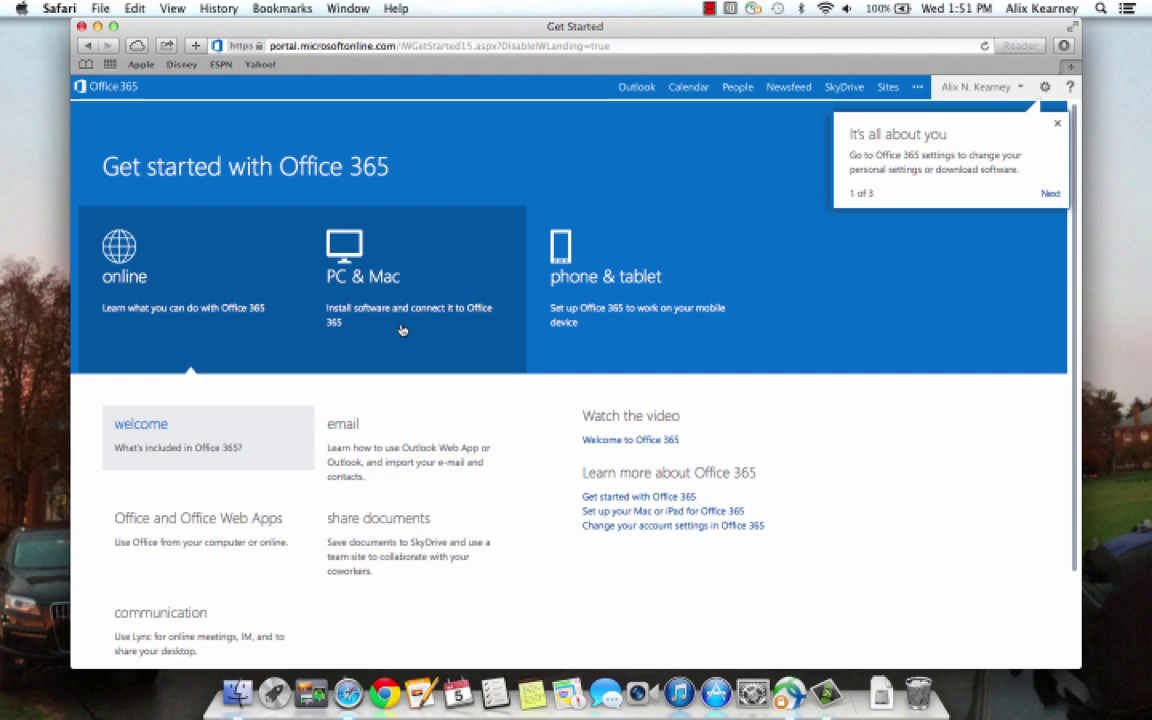
# - From the PC & Mac tile, download the Office for Mac installer
pyautogui.click(402, 330)
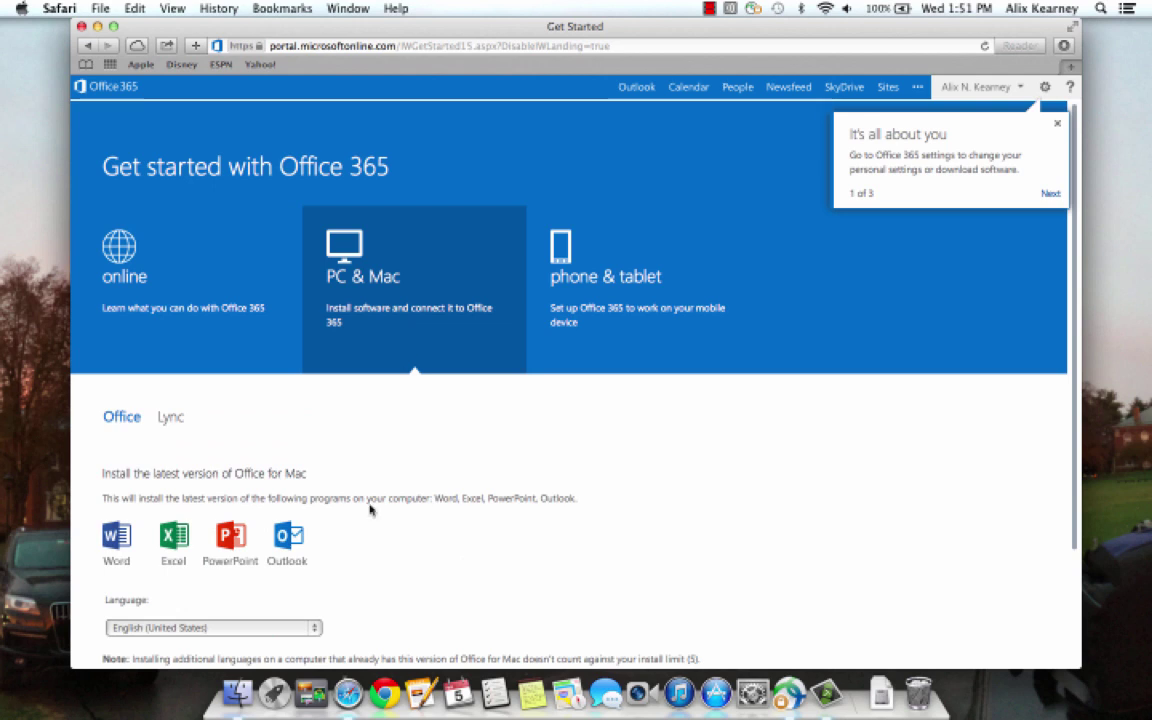
pyautogui.scroll(-3, 373, 509)
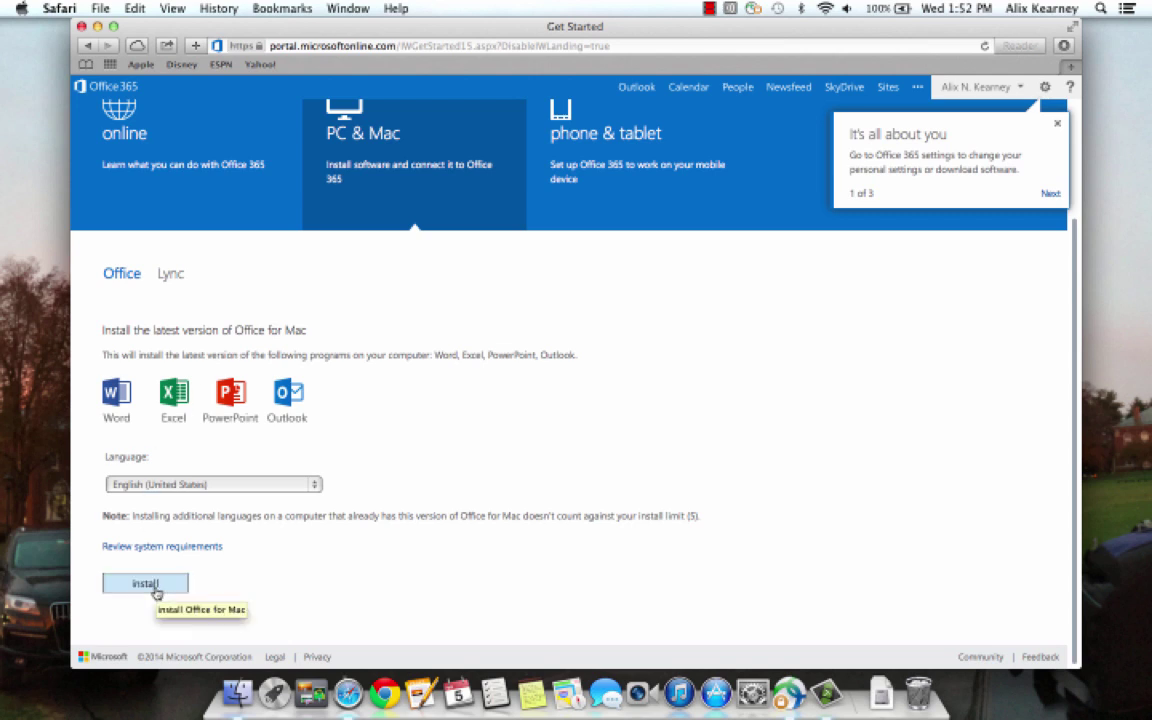
pyautogui.click(155, 585)
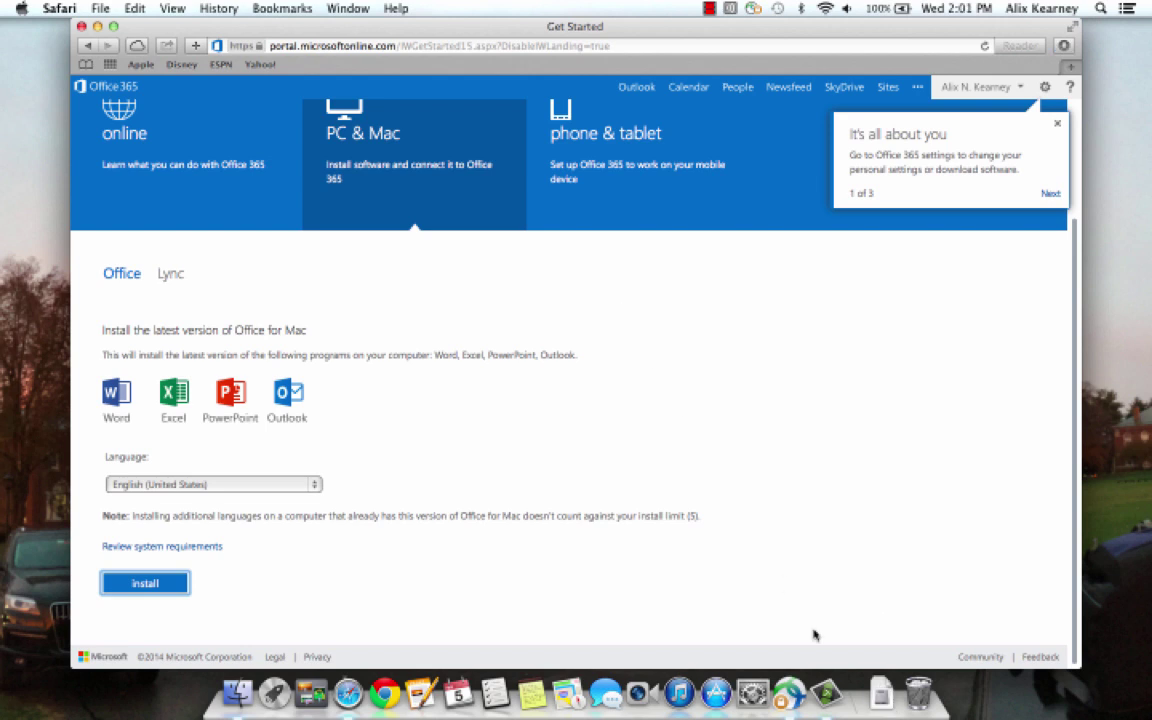
# - Open MicrosoftOffice2011-2.dmg from Downloads and launch Office Installer
pyautogui.click(878, 705)
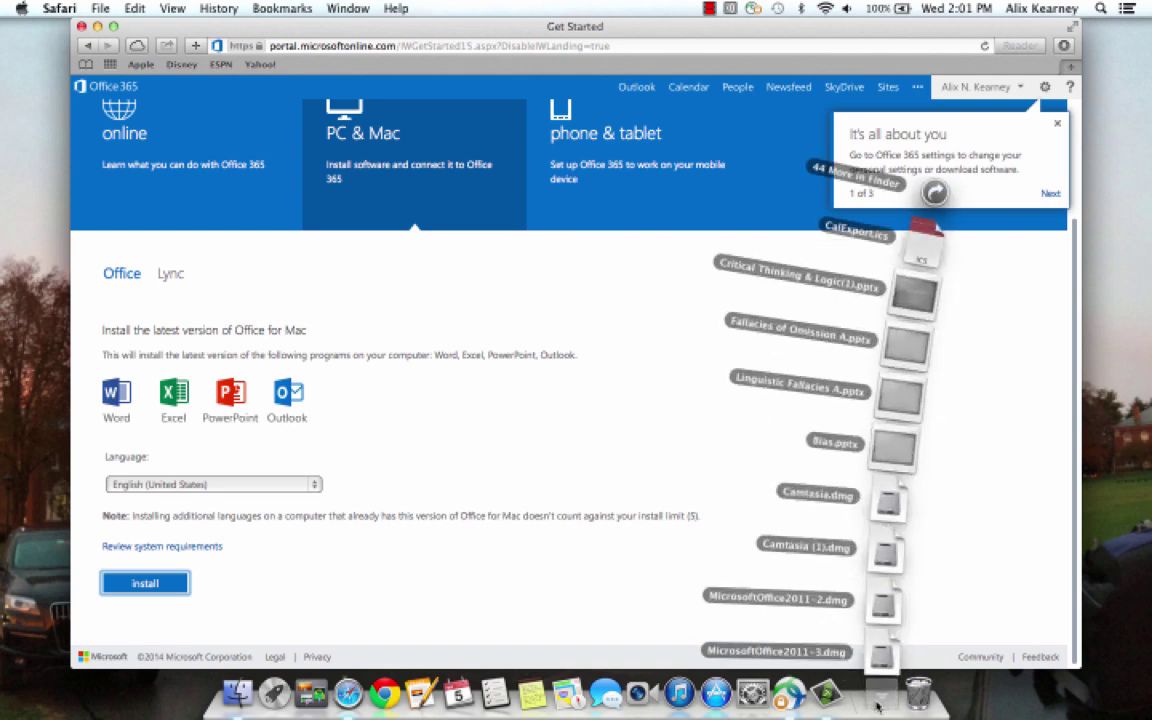
pyautogui.click(884, 608)
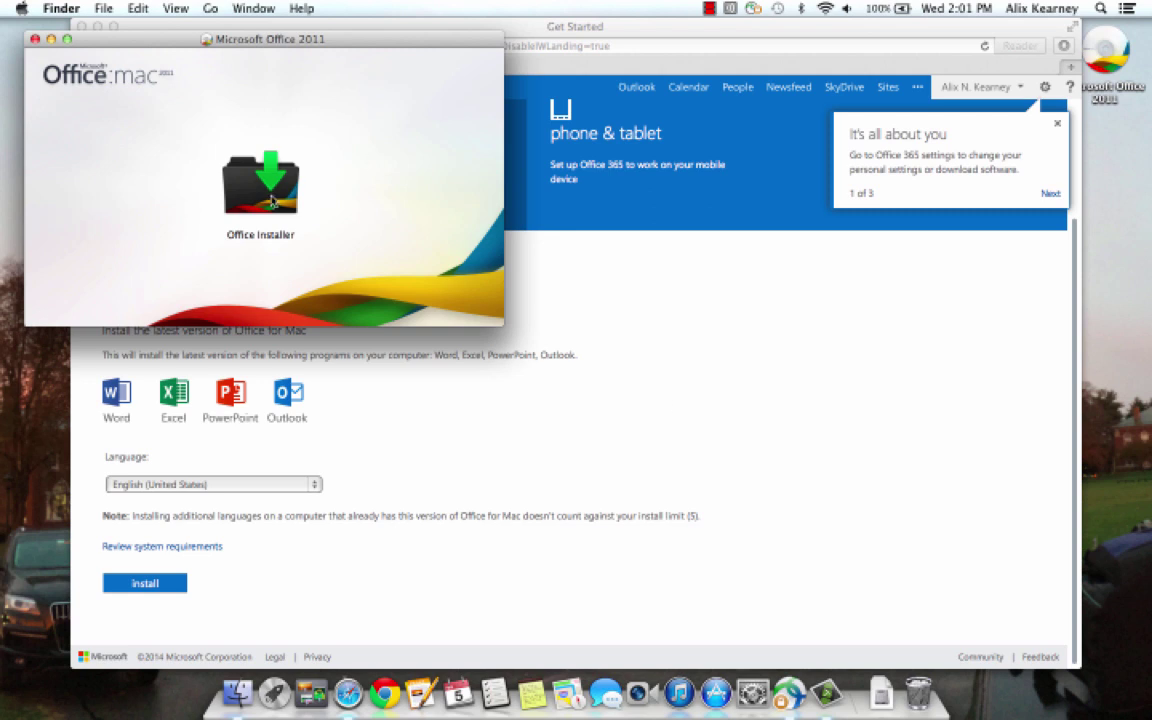
pyautogui.doubleClick(272, 200)
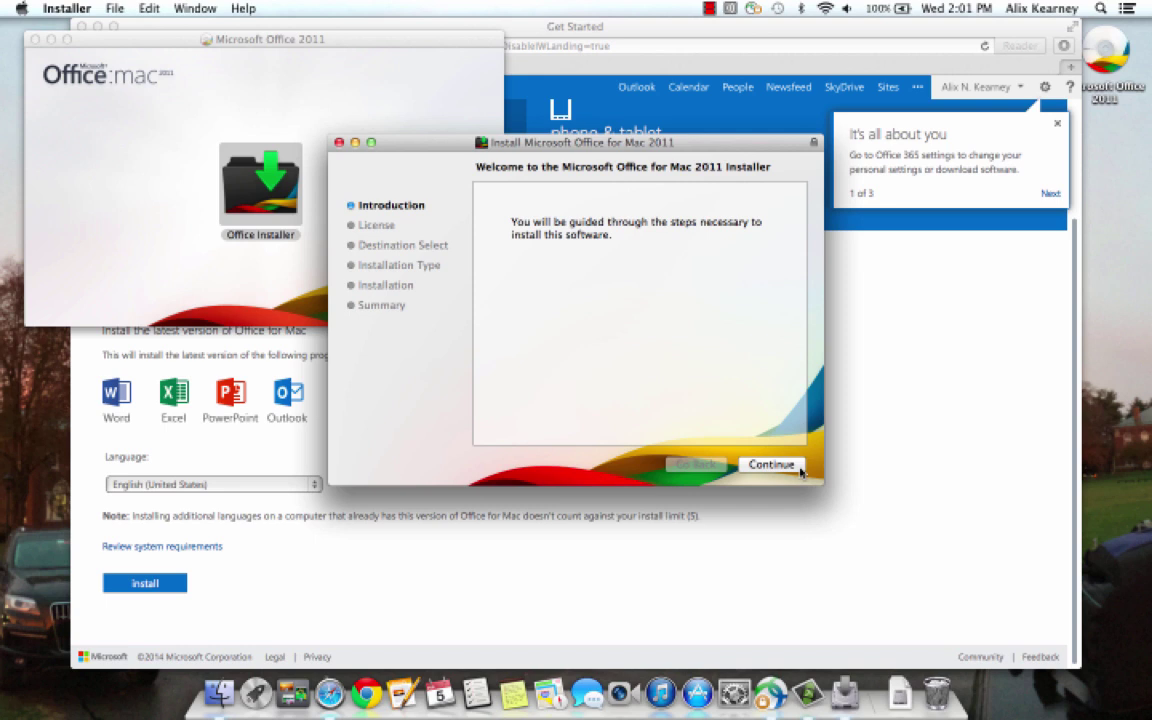
# - Accept the licence, start the standard install, and close blocking applications such as Safari
pyautogui.click(771, 465)
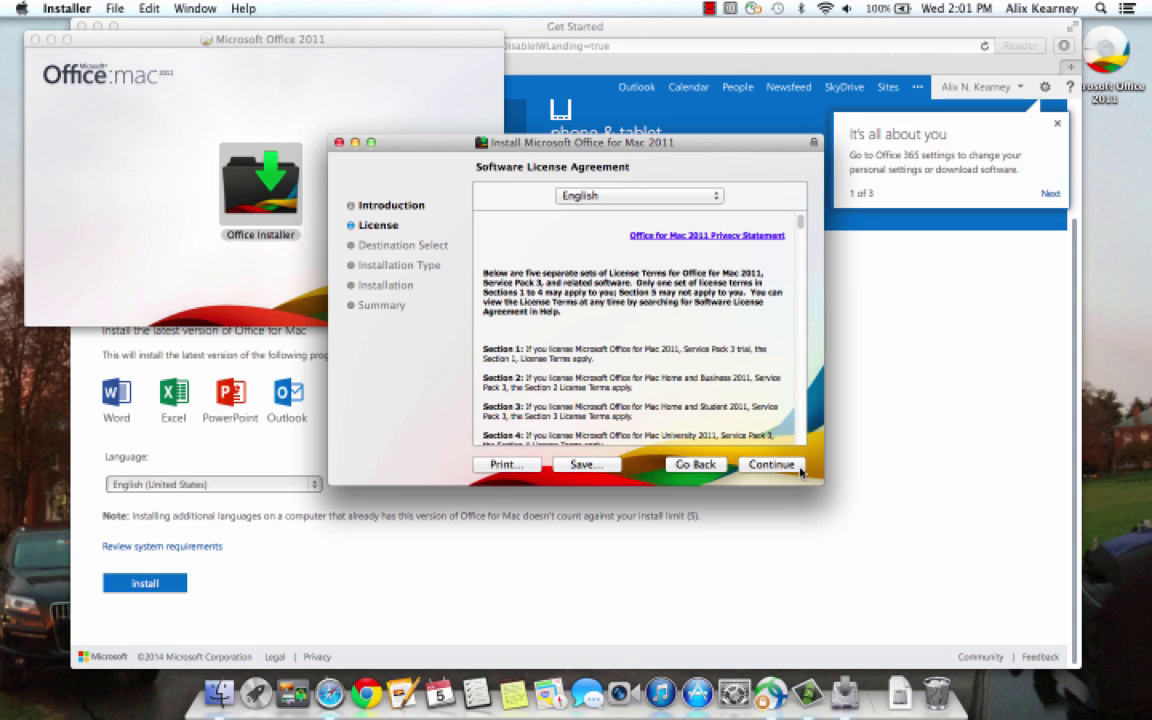
pyautogui.click(802, 471)
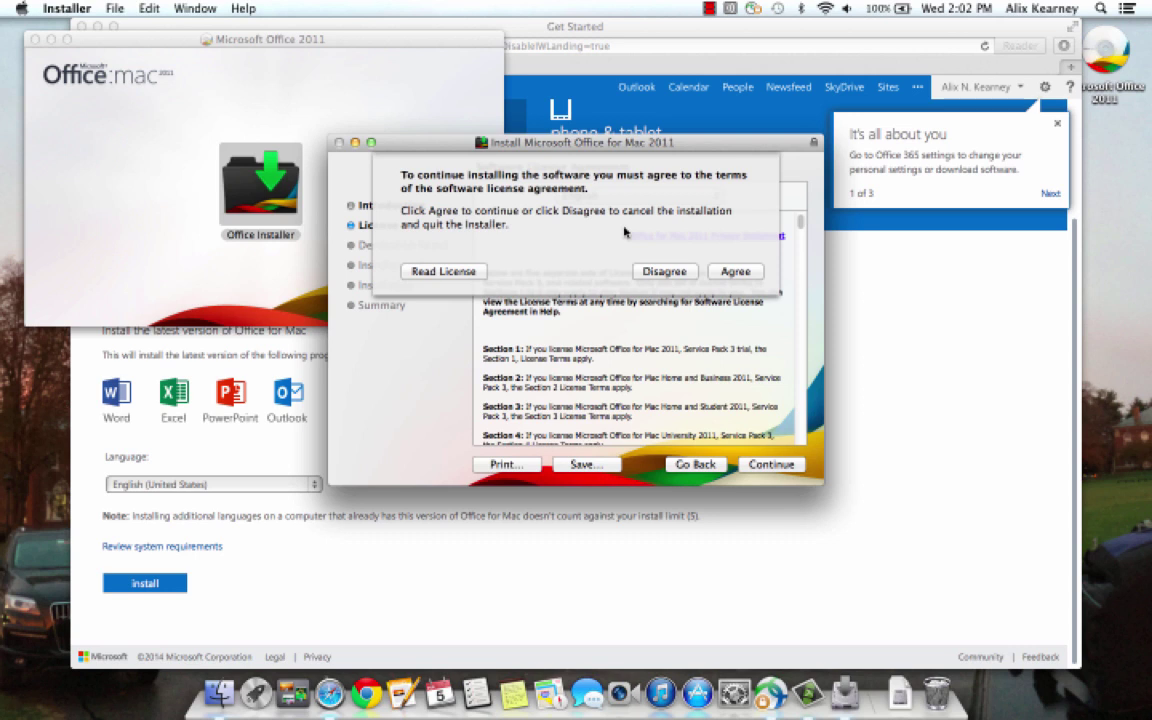
pyautogui.click(747, 273)
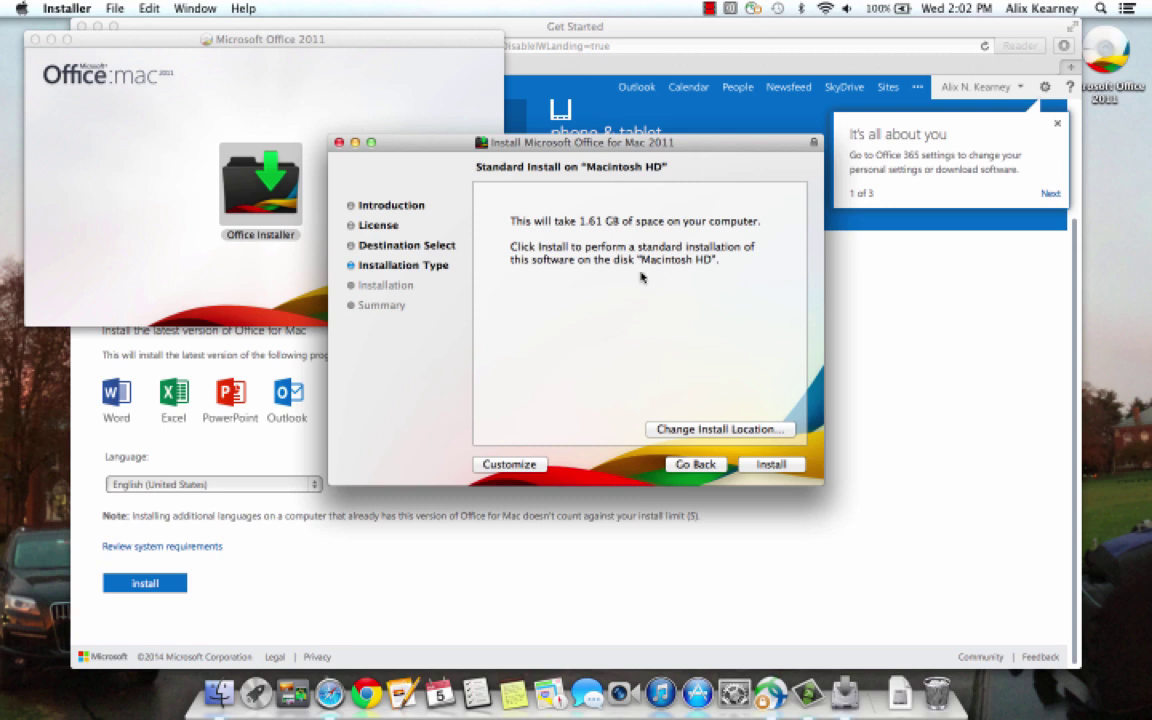
pyautogui.click(770, 465)
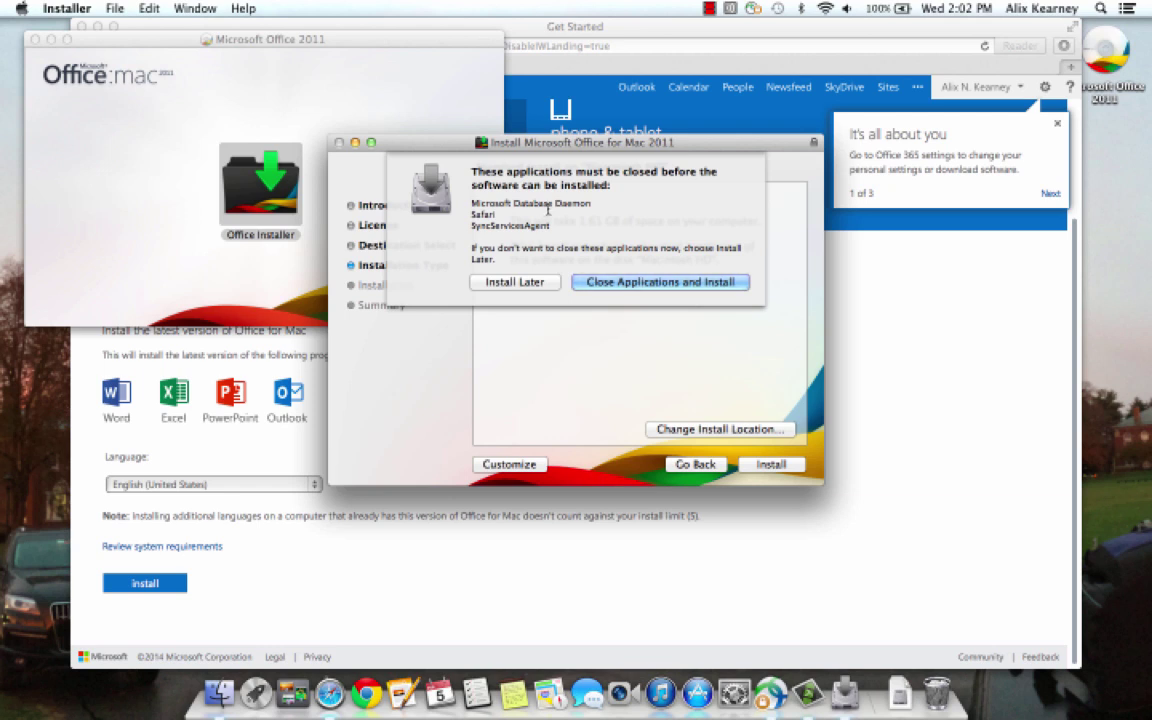
pyautogui.click(662, 282)
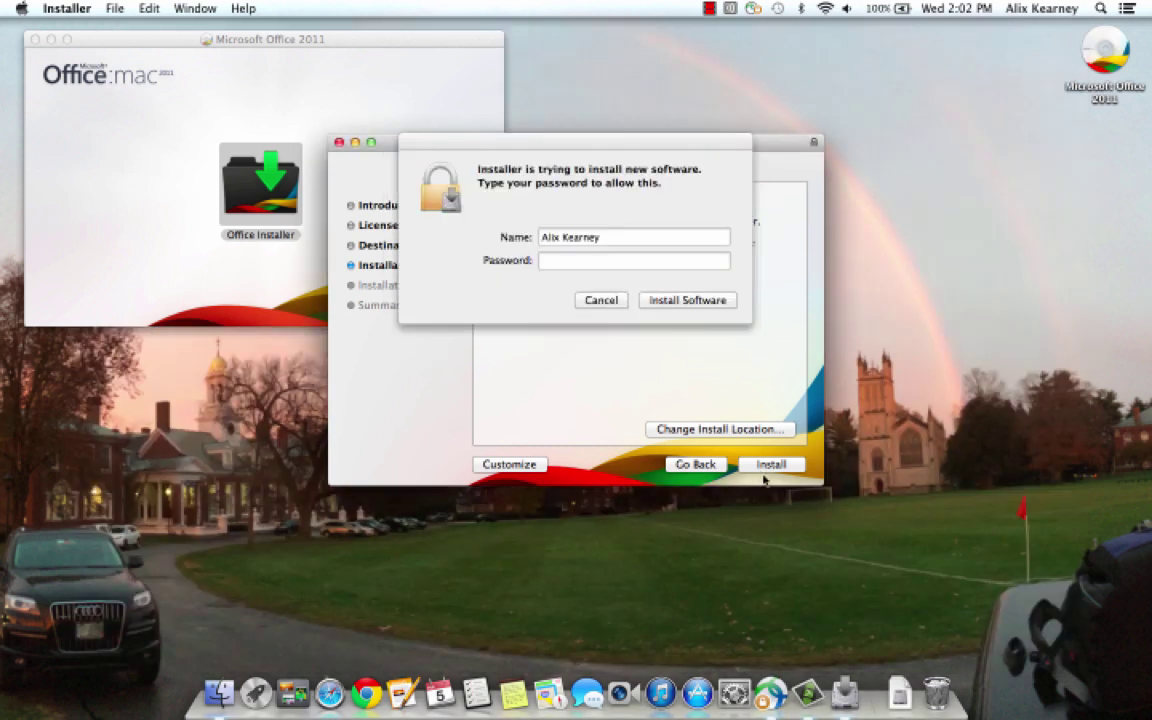
# - Authorise the Office for Mac 2011 installation with the administrator password
pyautogui.click(671, 263)
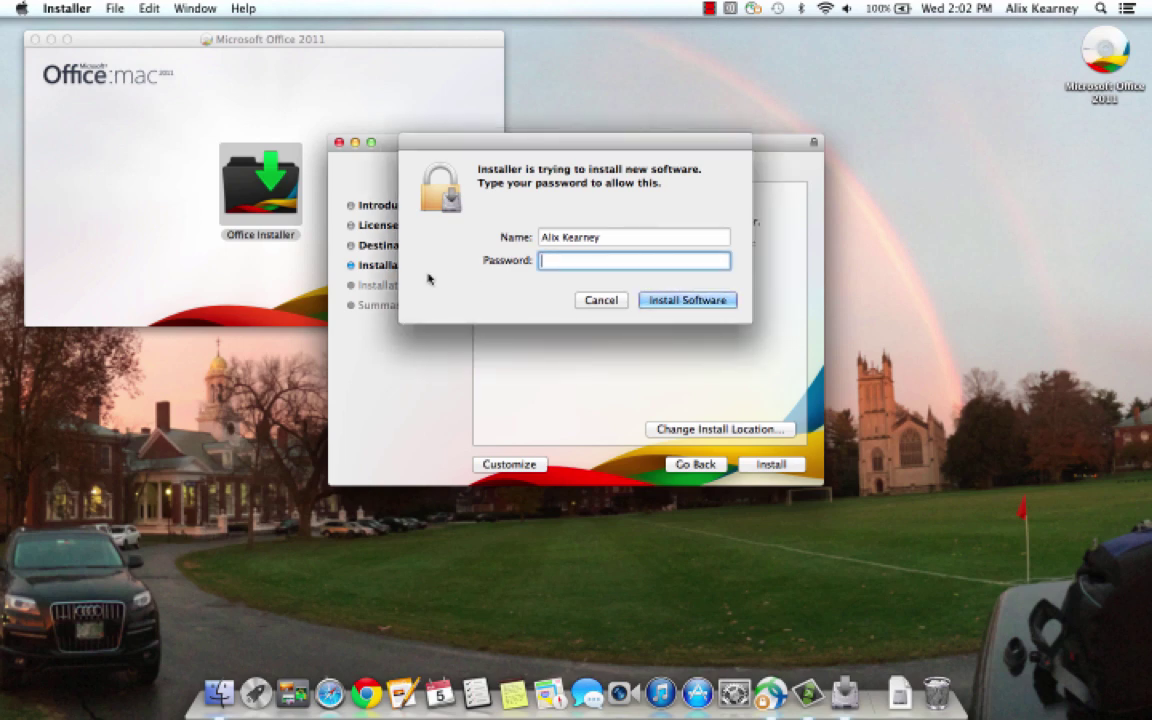
pyautogui.write('••••••••••')
pyautogui.click(688, 300)
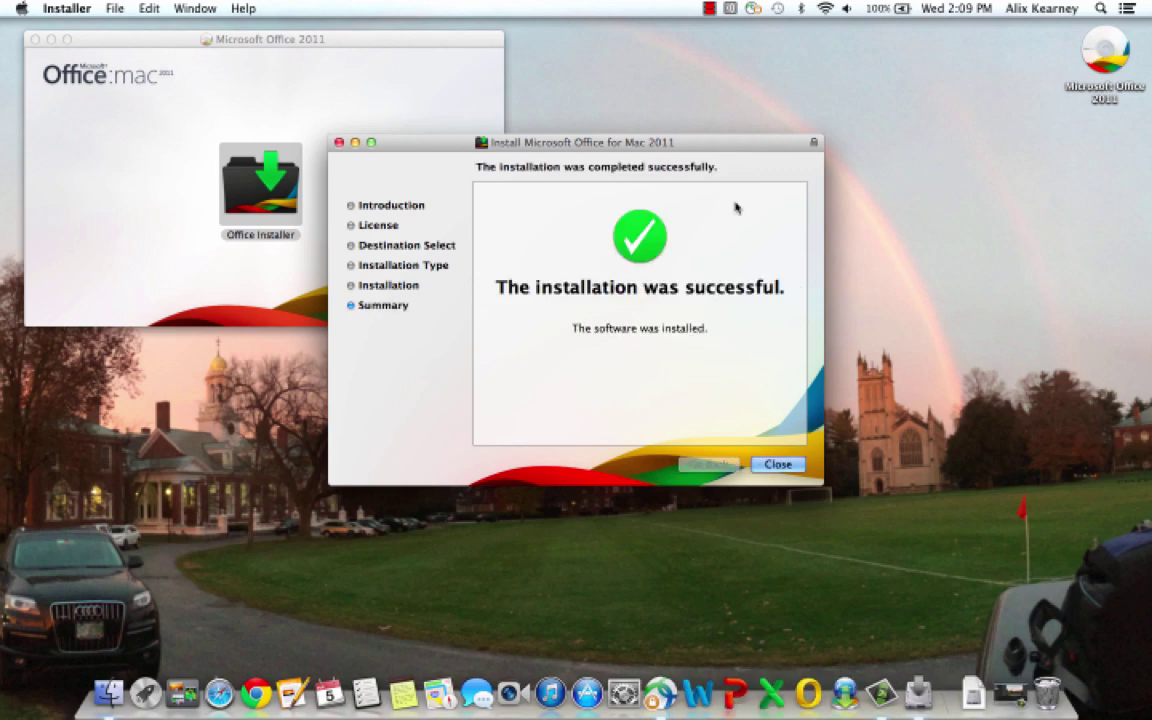
# - Close the installer after Office for Mac 2011 installs successfully
pyautogui.click(771, 471)
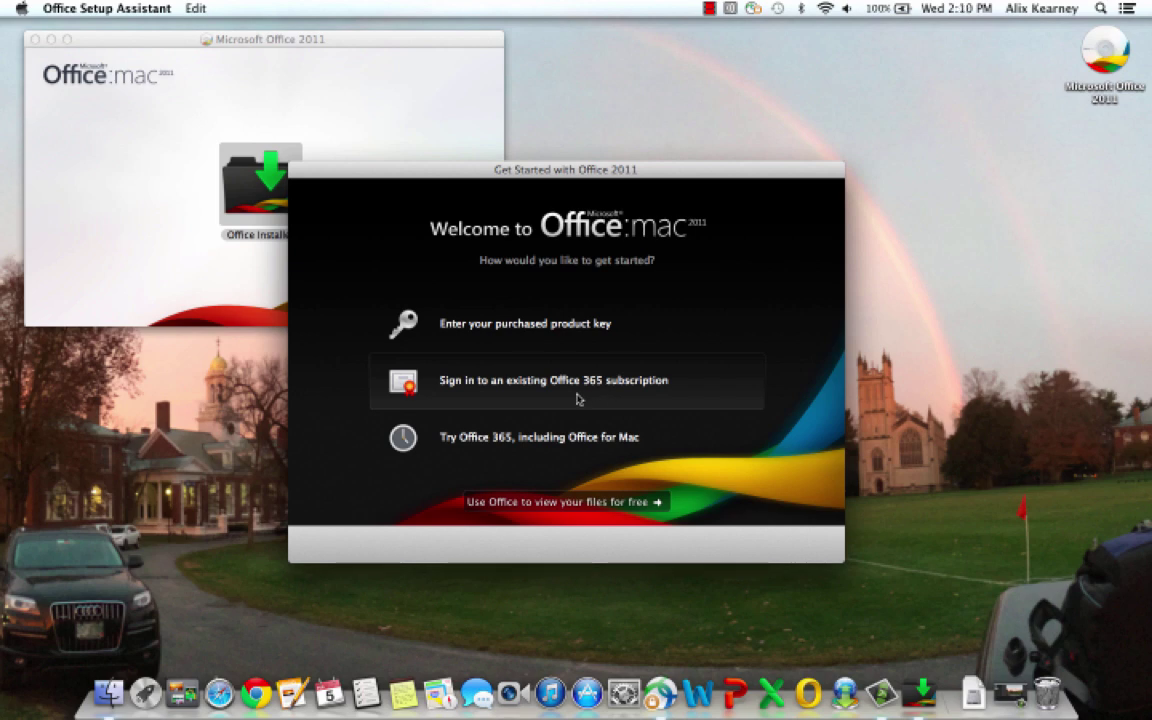
# - Activate Office via the existing Office 365 subscription, entering the account e-mail and password
pyautogui.click(578, 399)
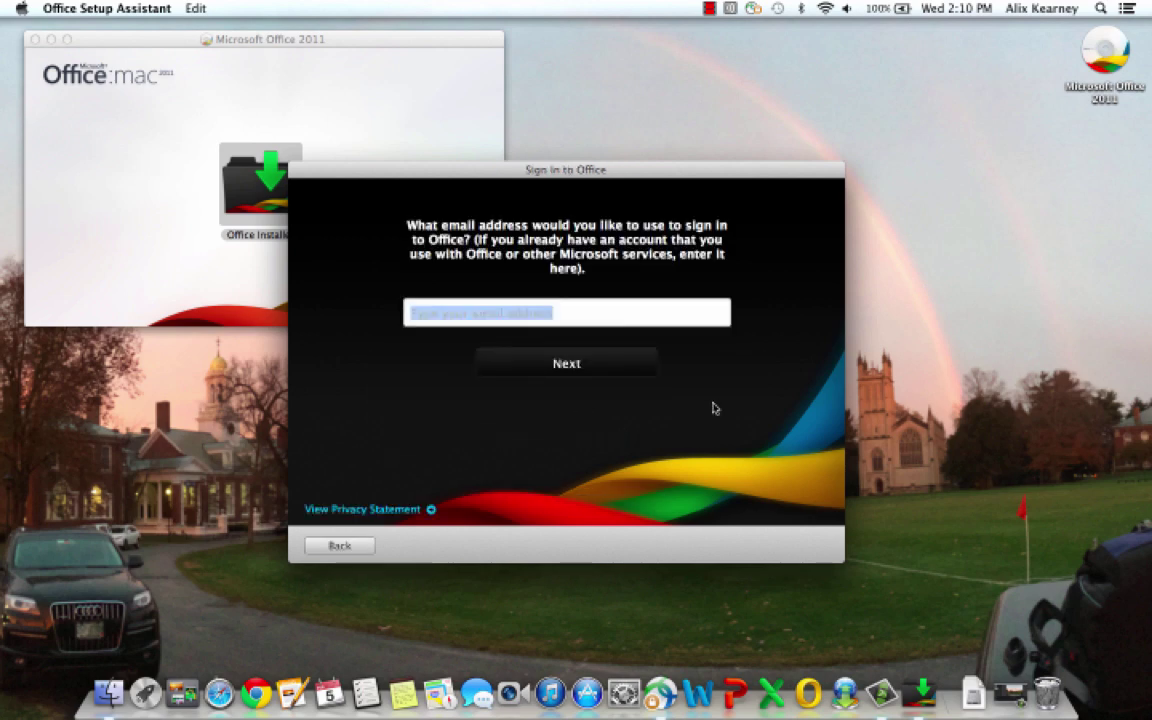
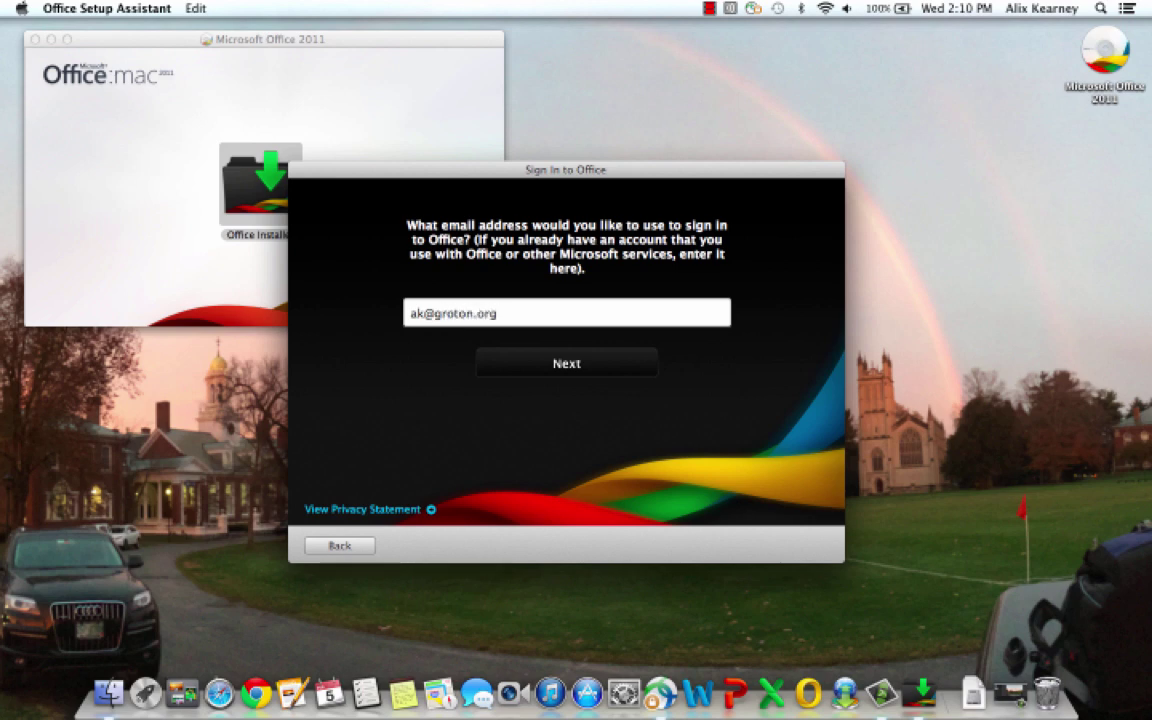
pyautogui.click(582, 369)
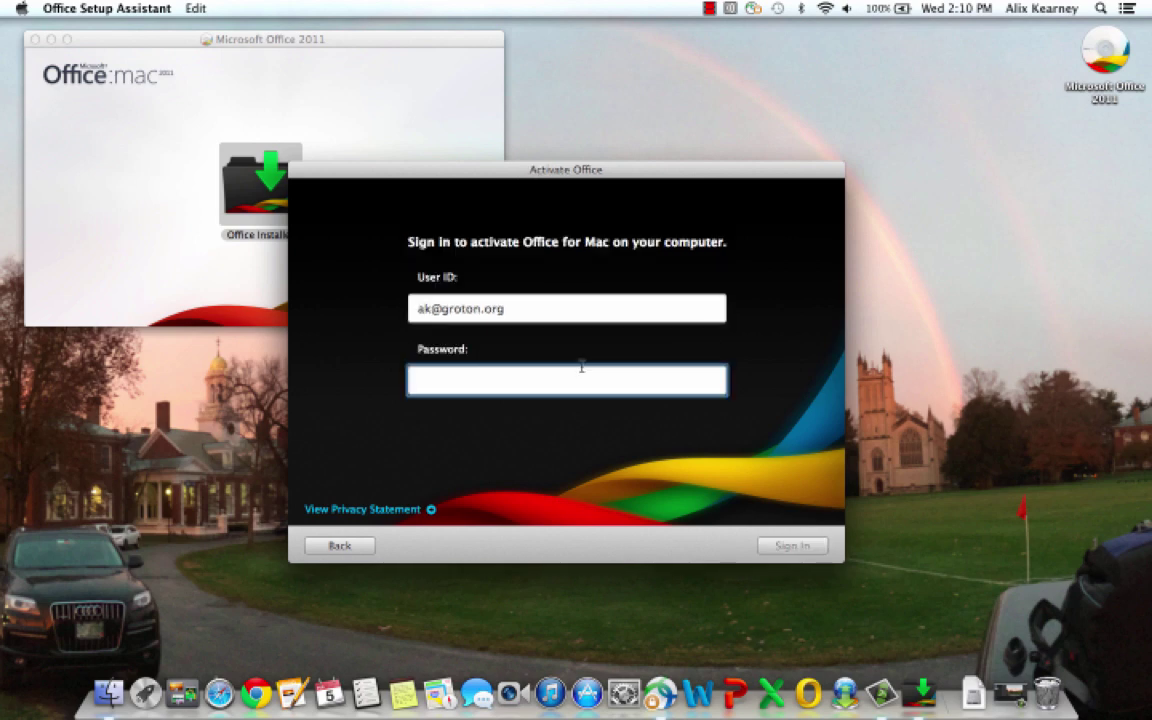
pyautogui.write('******')
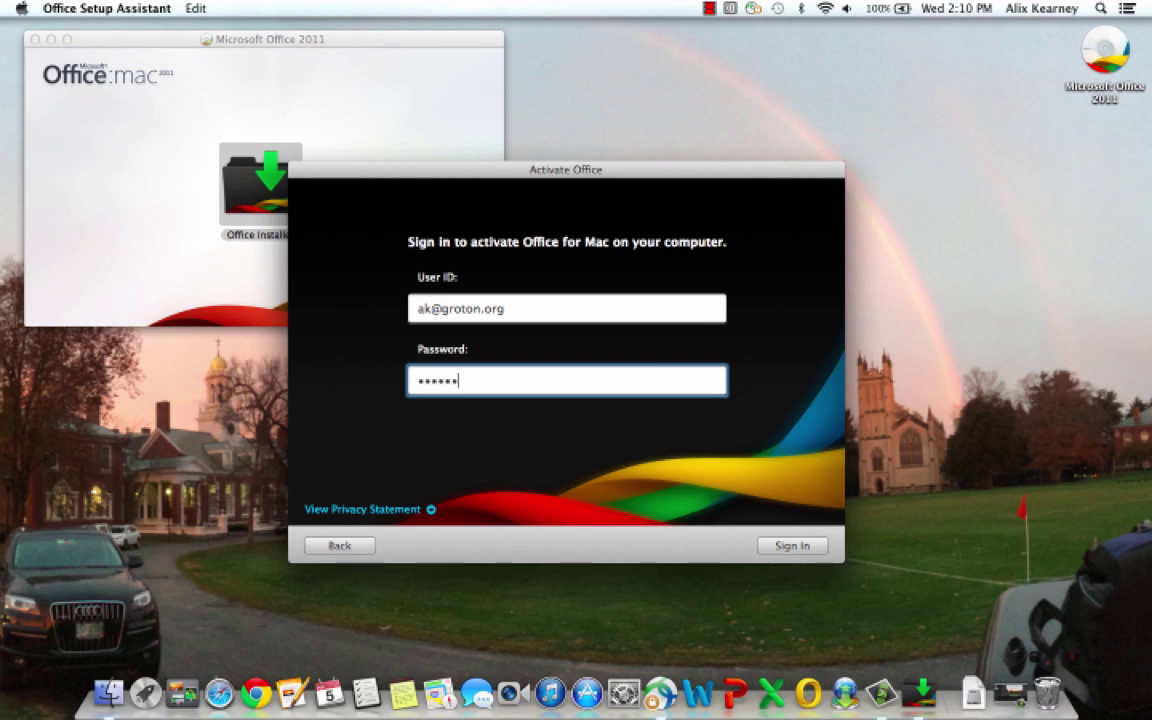
pyautogui.write('****')
pyautogui.click(810, 546)
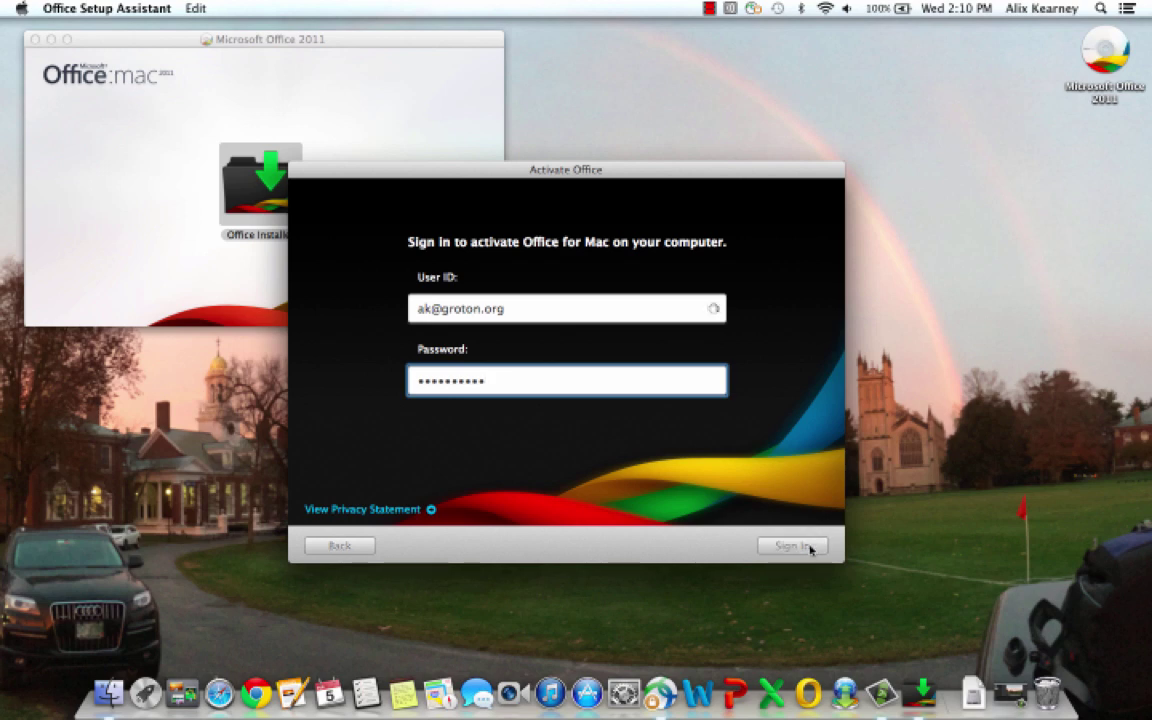